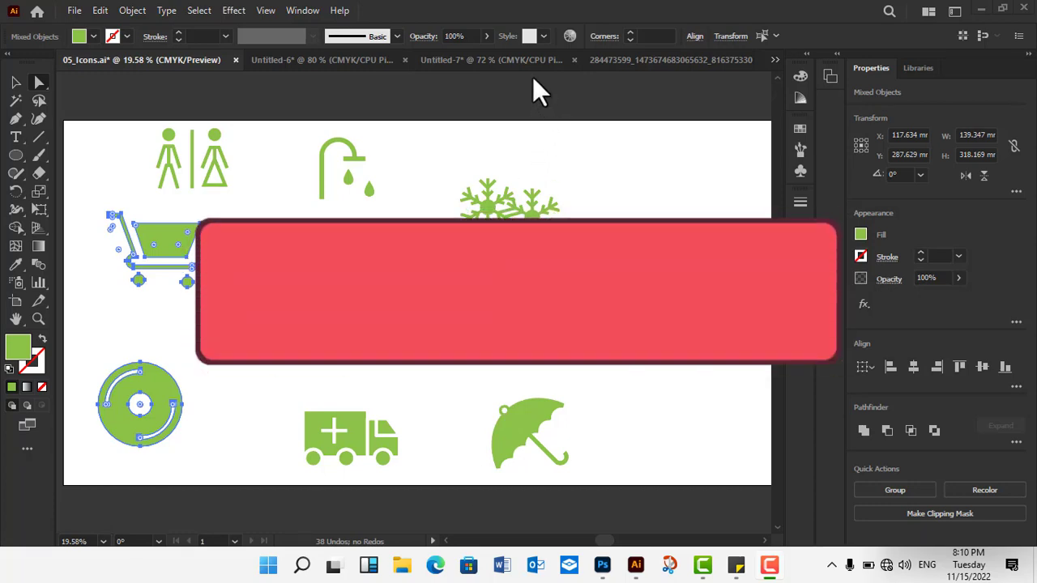
# Clear trial selections, then lasso-select the restroom figures and the umbrella together.
pyautogui.click(590, 196)
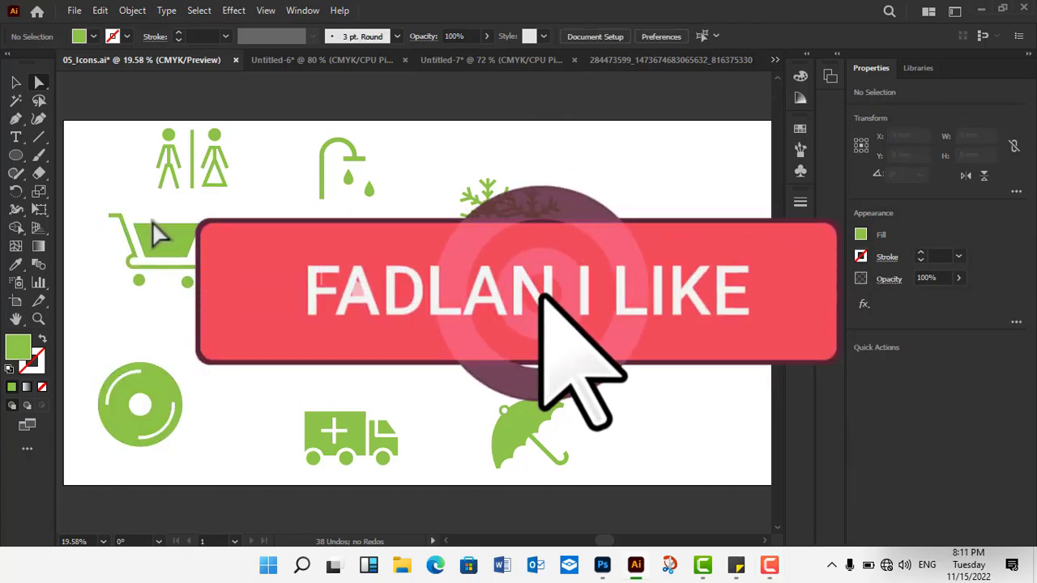
pyautogui.click(160, 243)
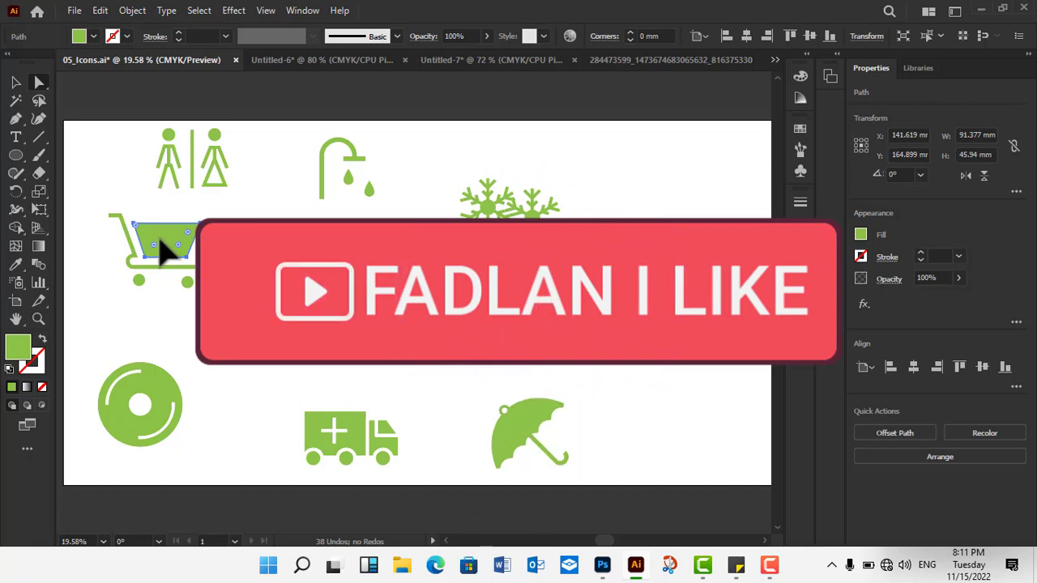
pyautogui.click(172, 162)
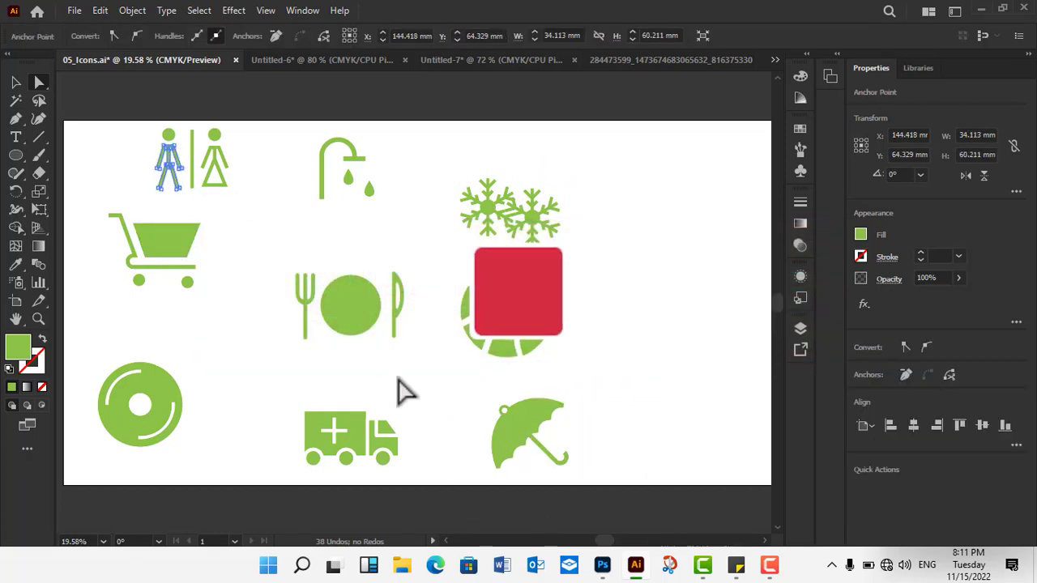
pyautogui.click(350, 443)
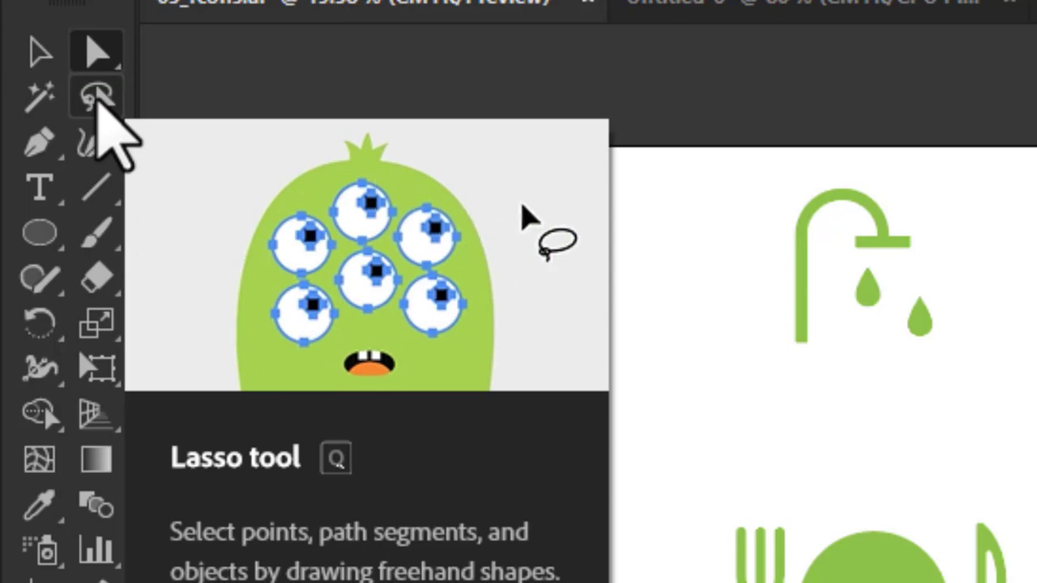
pyautogui.click(97, 99)
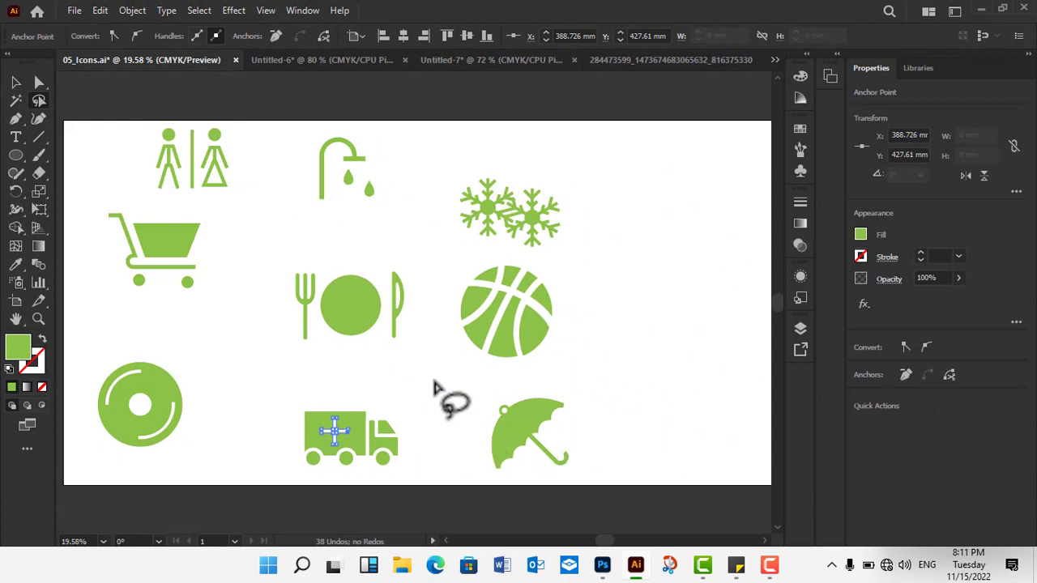
pyautogui.moveTo(438, 378)
pyautogui.mouseDown()
pyautogui.moveTo(594, 436)
pyautogui.moveTo(454, 370)
pyautogui.moveTo(408, 258)
pyautogui.moveTo(287, 204)
pyautogui.moveTo(204, 140)
pyautogui.moveTo(164, 148)
pyautogui.moveTo(243, 215)
pyautogui.moveTo(376, 259)
pyautogui.moveTo(419, 296)
pyautogui.moveTo(436, 384)
pyautogui.mouseUp()
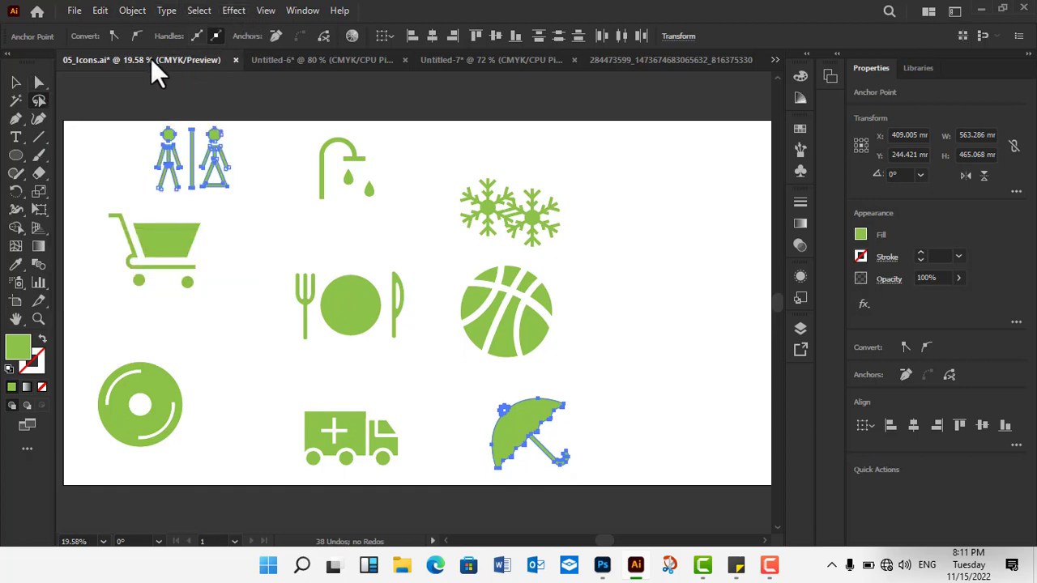
pyautogui.click(305, 11)
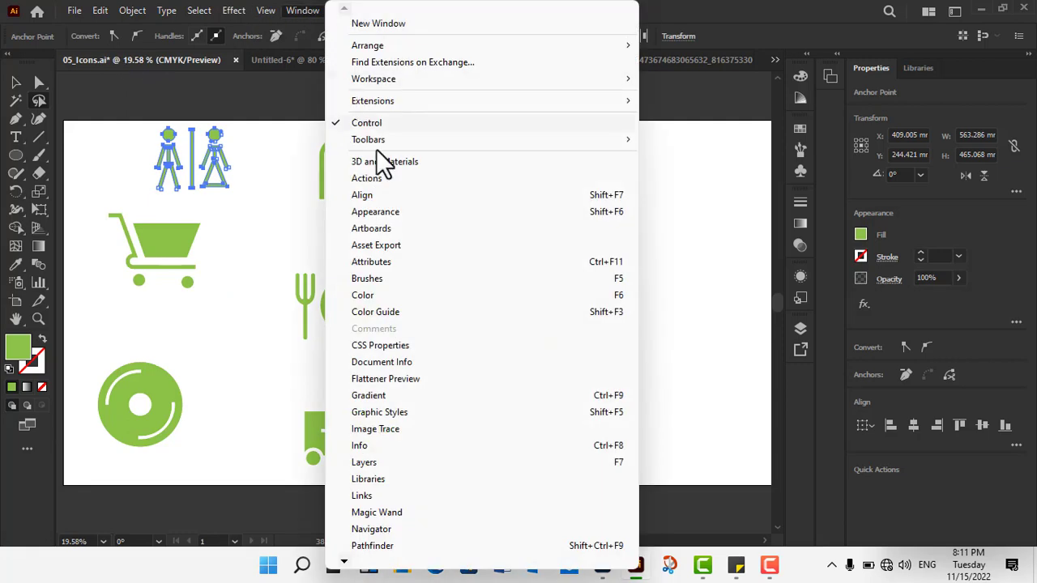
pyautogui.click(379, 128)
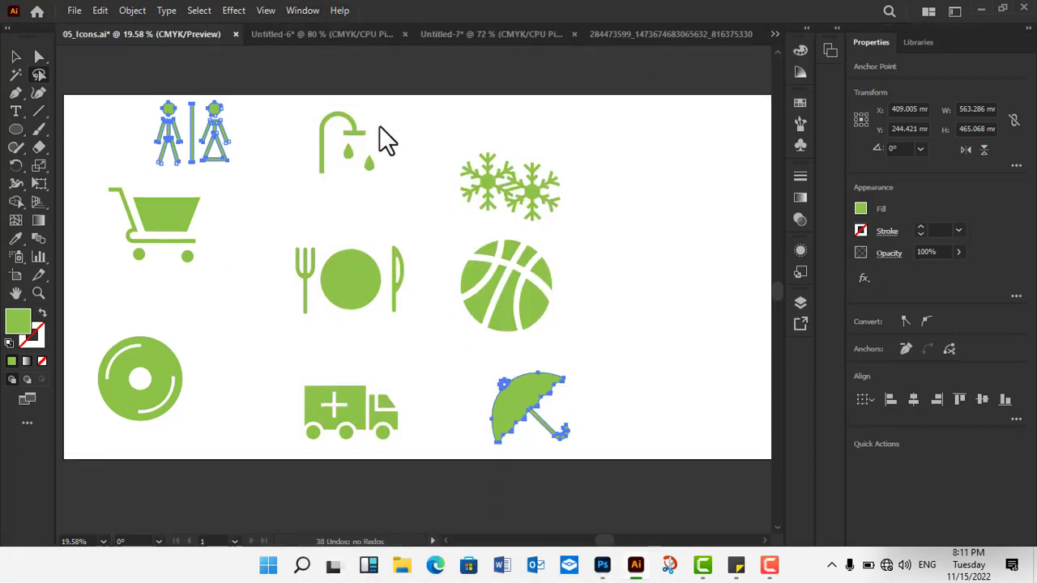
pyautogui.click(300, 11)
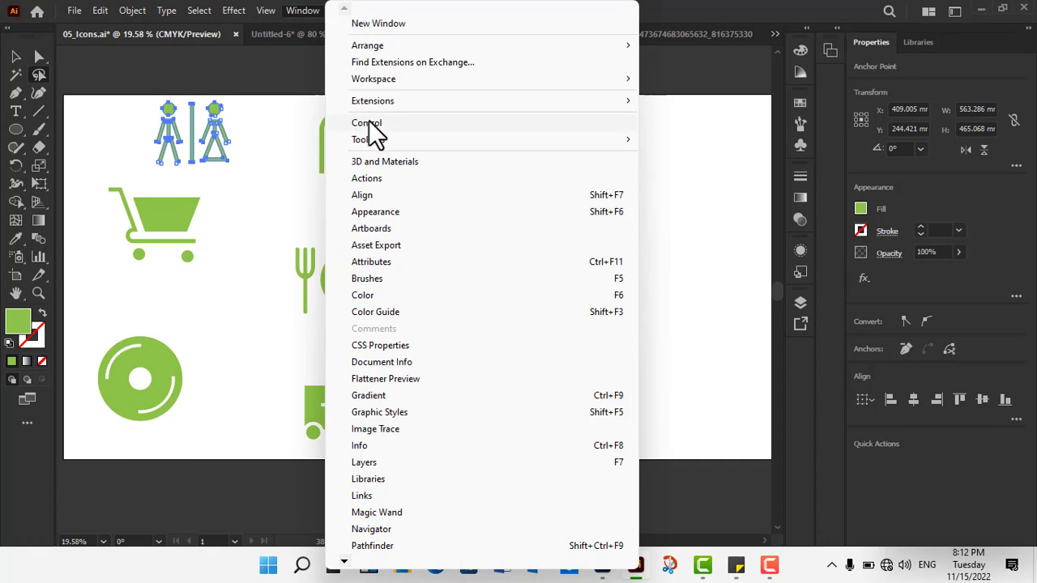
pyautogui.click(369, 123)
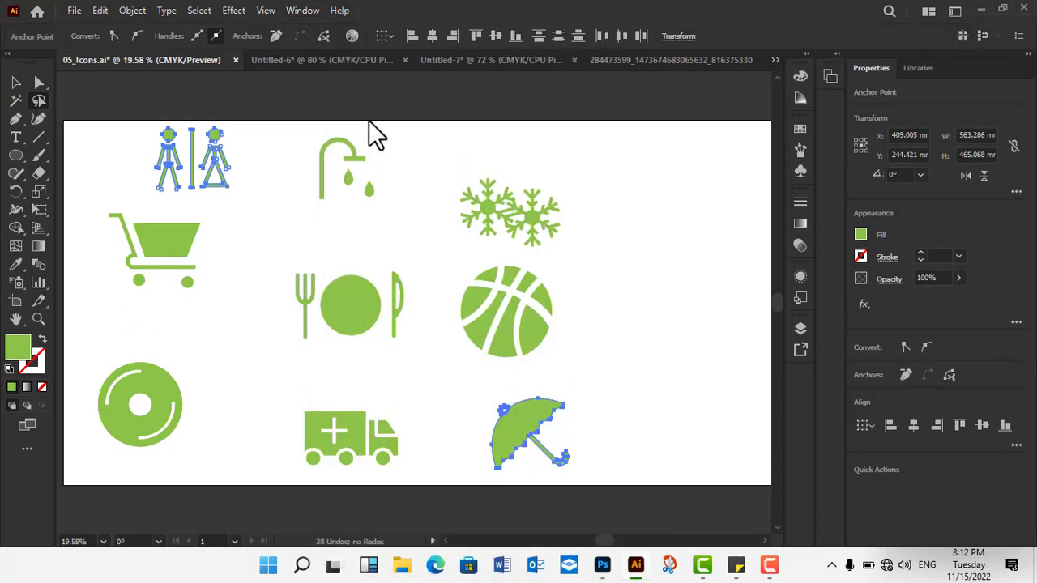
# Fill the selected restroom figures and umbrella with red via the Color Picker.
pyautogui.doubleClick(22, 347)
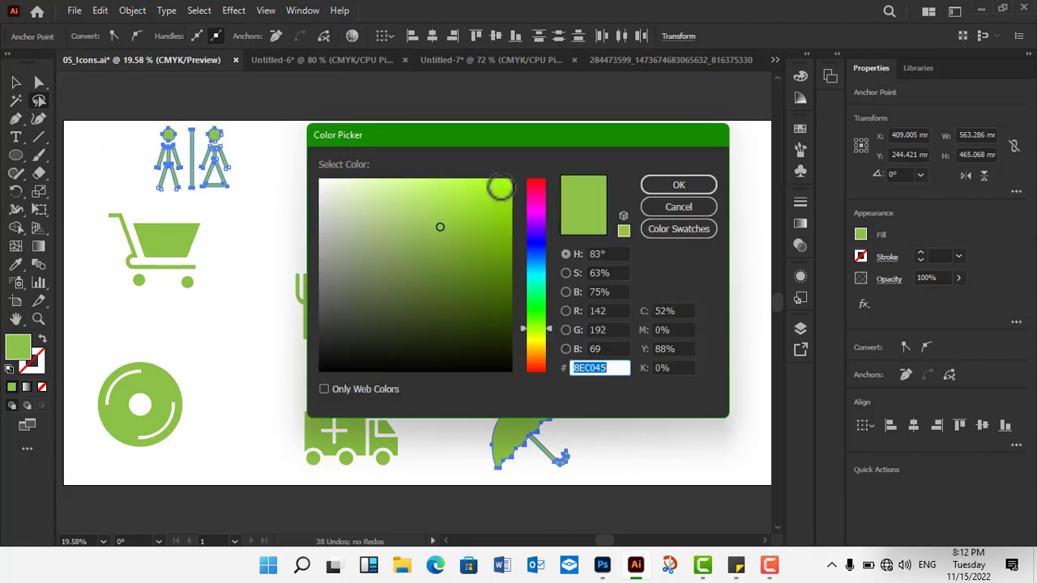
pyautogui.click(536, 188)
pyautogui.click(658, 183)
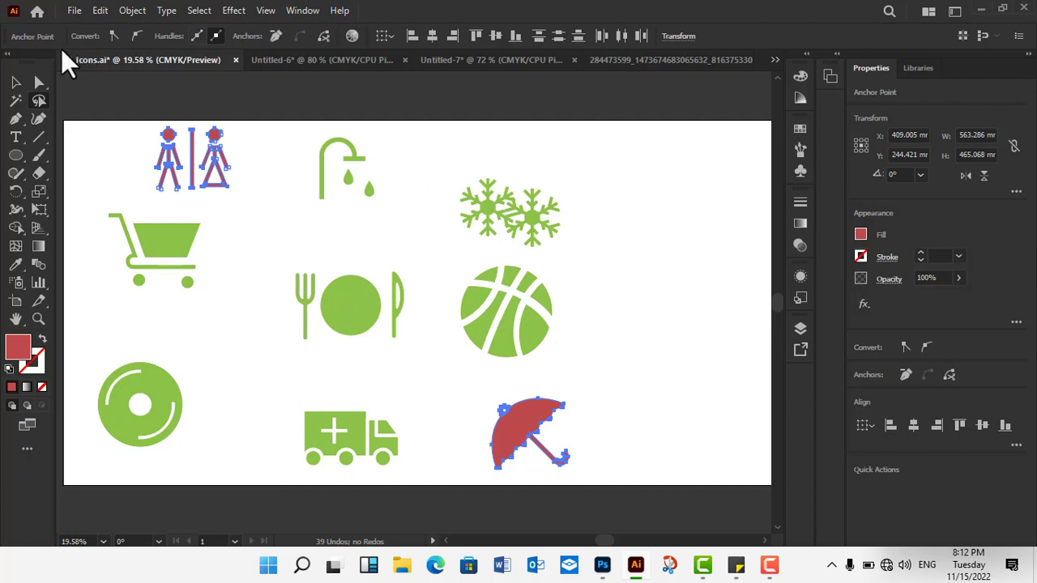
# Change the selected icons' fill to fully saturated bright blue 0012F4.
pyautogui.doubleClick(28, 348)
pyautogui.click(536, 311)
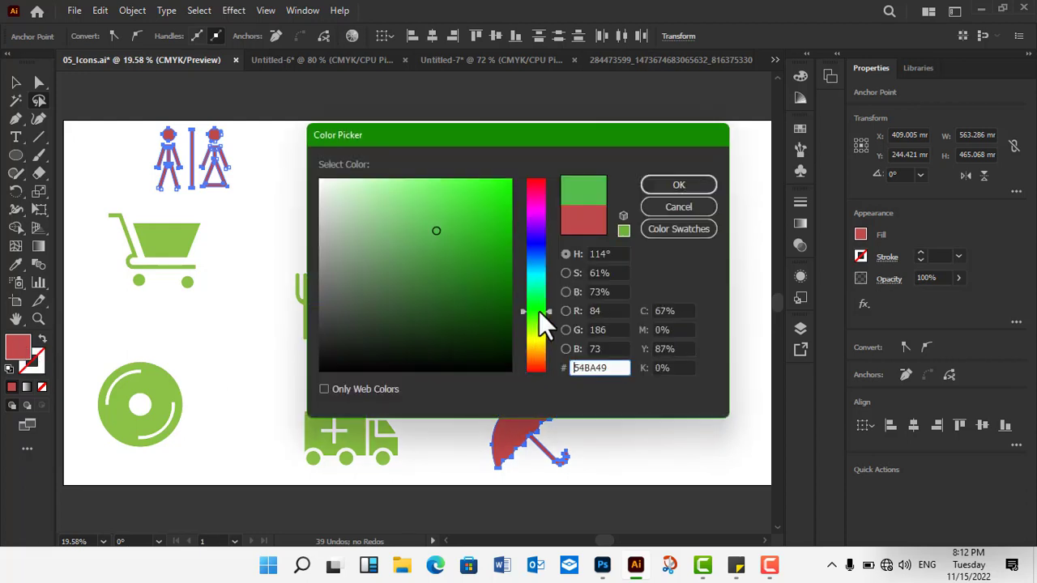
pyautogui.click(528, 244)
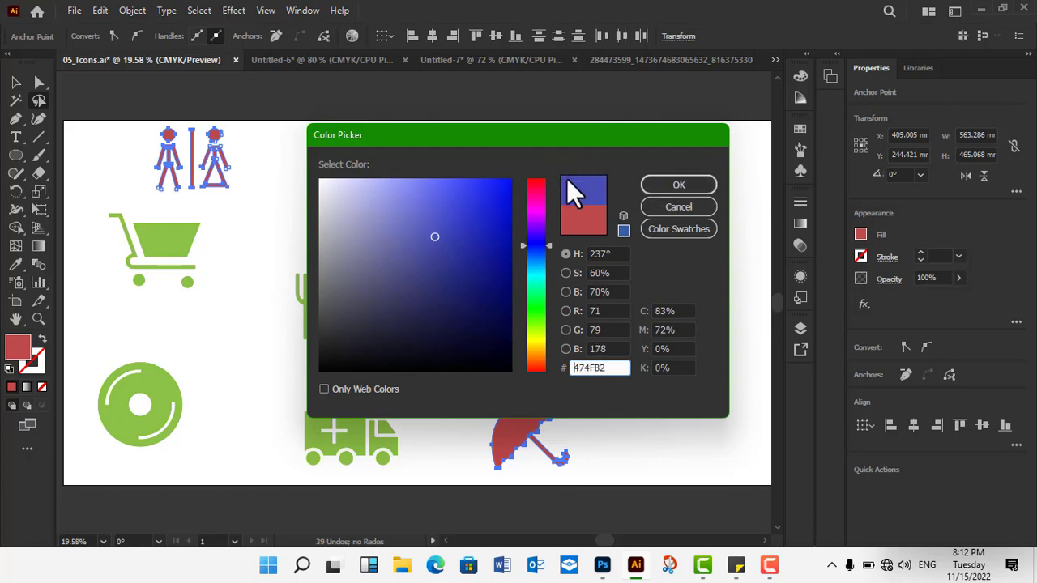
pyautogui.click(478, 232)
pyautogui.moveTo(498, 225); pyautogui.dragTo(519, 182)
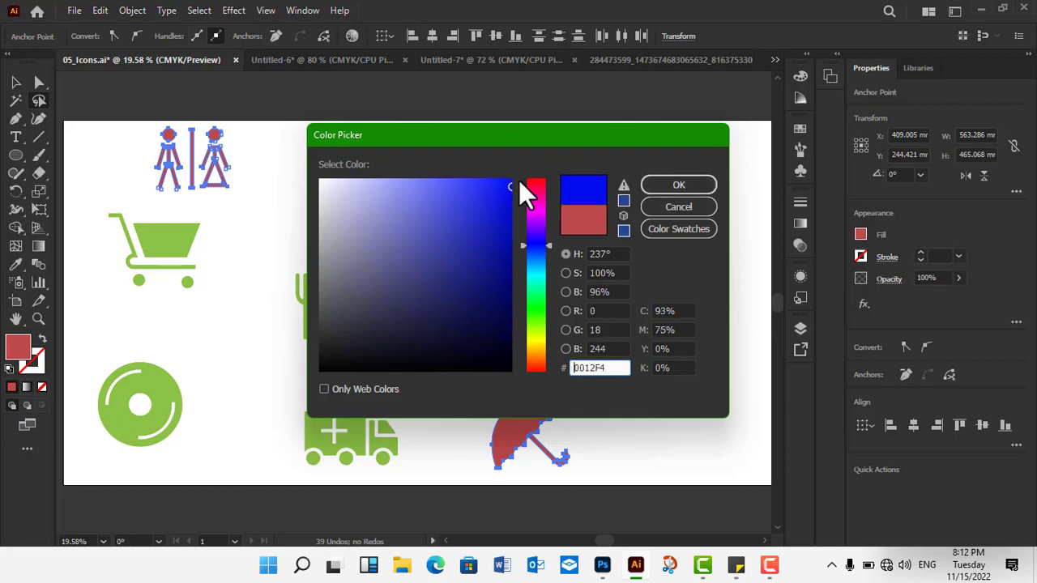
pyautogui.click(697, 181)
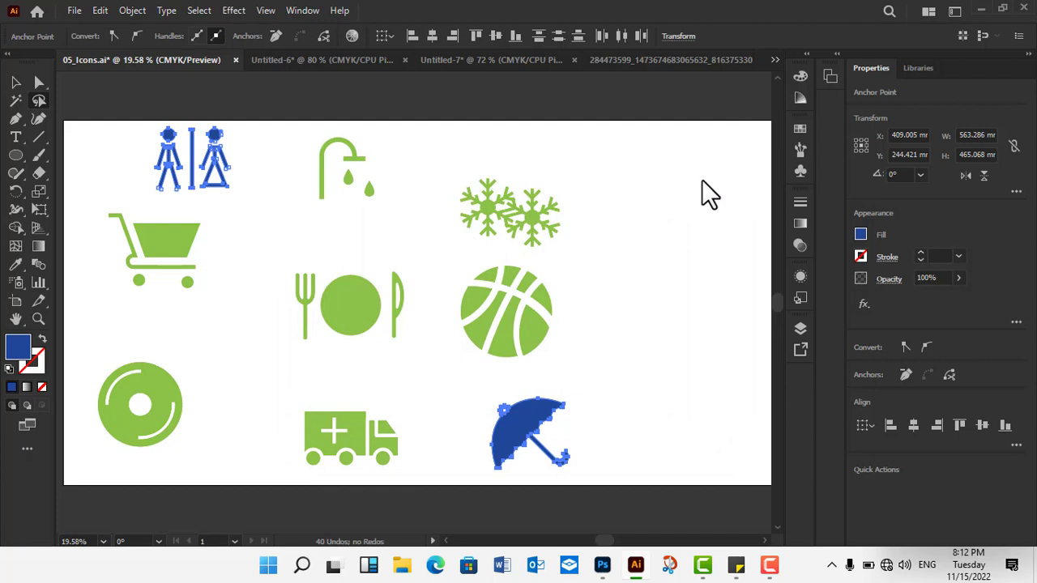
pyautogui.moveTo(604, 413); pyautogui.dragTo(600, 327)
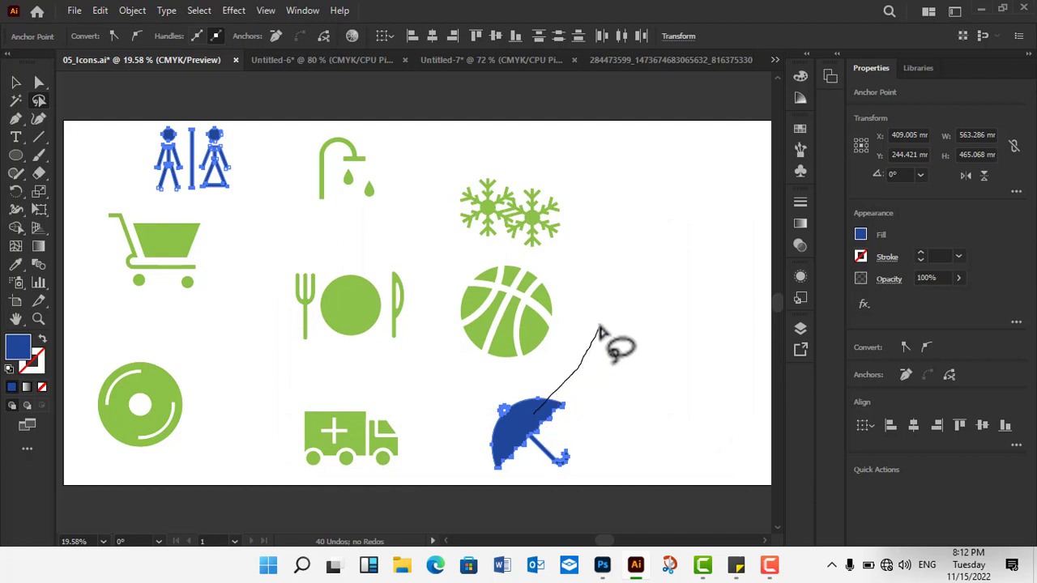
# Undo back to the red fill, nudge the red icons right and back, then deselect.
pyautogui.hotkey('ctrl', 'z')
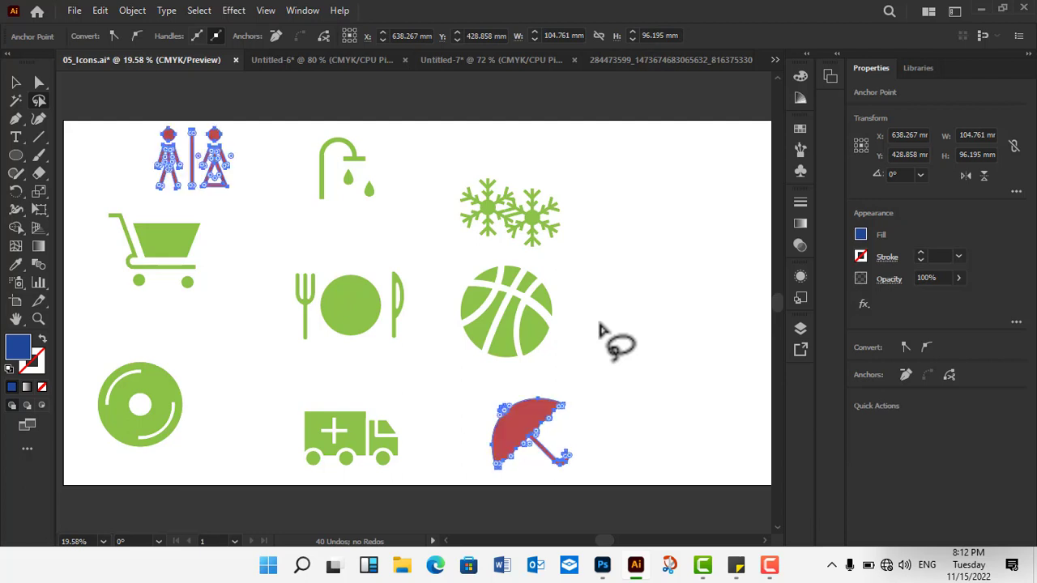
pyautogui.click(16, 82)
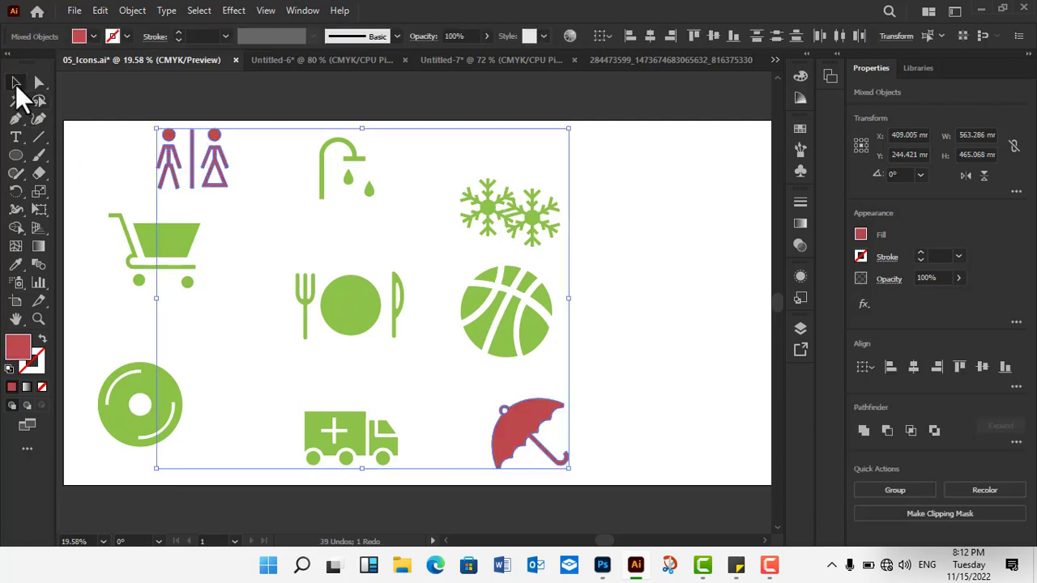
pyautogui.moveTo(540, 421); pyautogui.dragTo(587, 429)
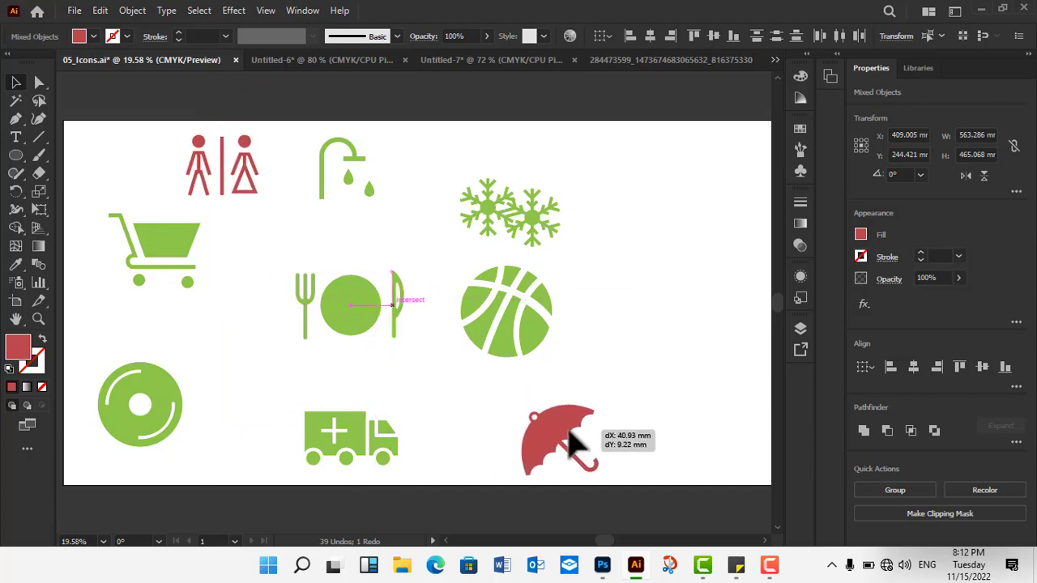
pyautogui.moveTo(587, 438); pyautogui.dragTo(526, 448)
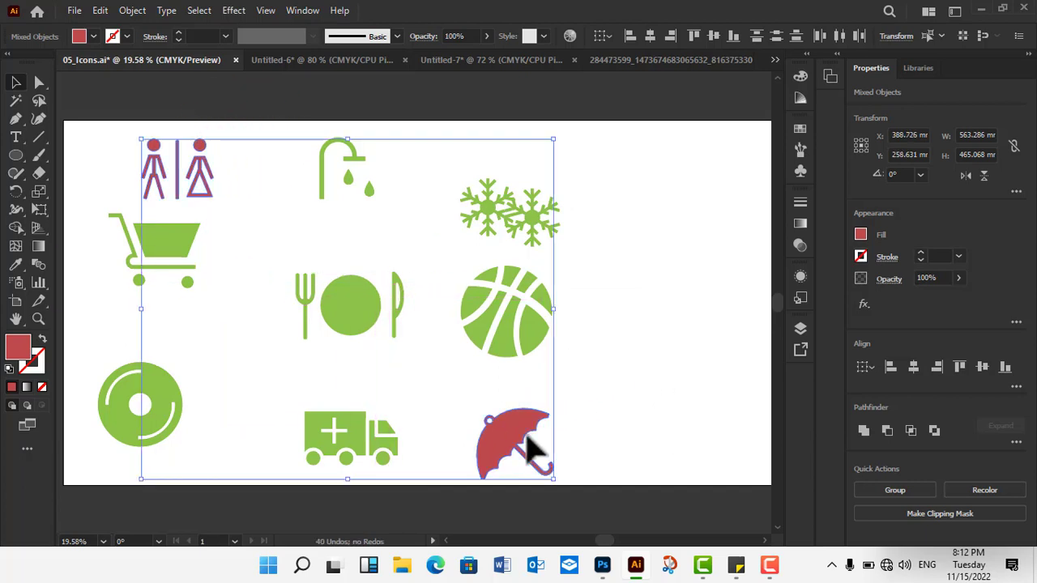
pyautogui.click(619, 292)
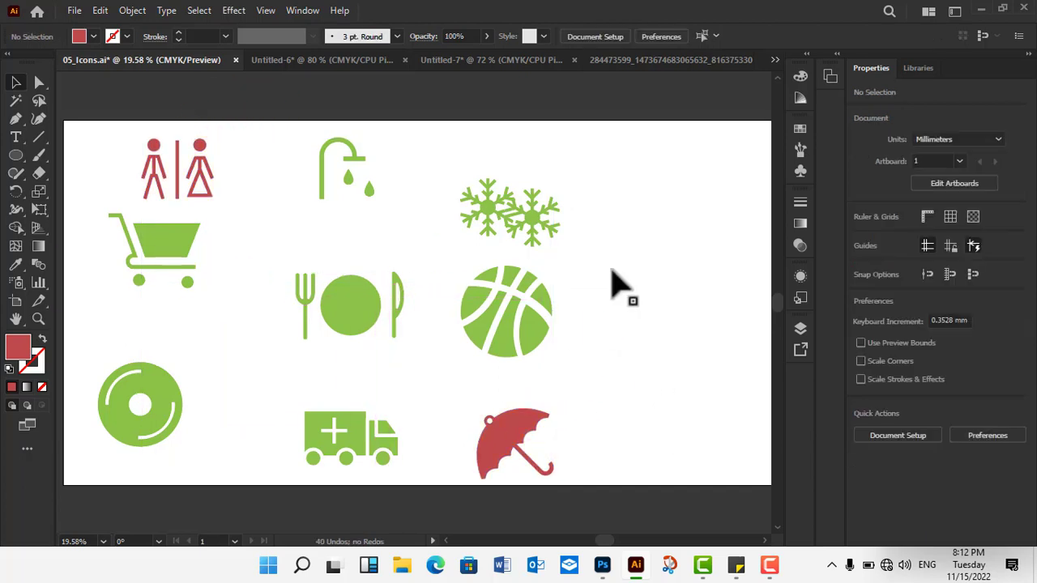
# Lasso-select the disc and snowflake icons.
pyautogui.click(37, 101)
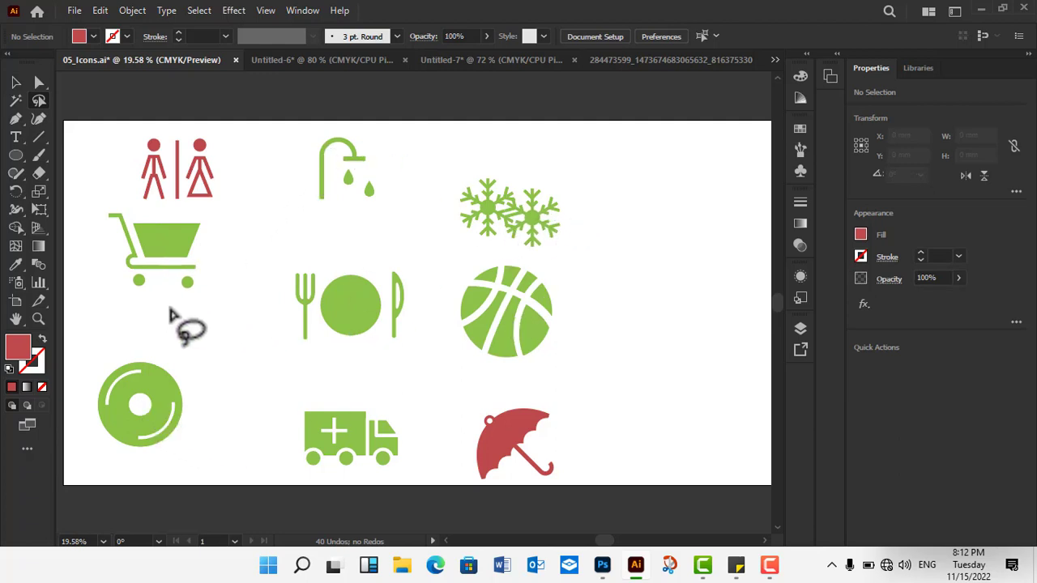
pyautogui.moveTo(146, 334); pyautogui.dragTo(118, 442)
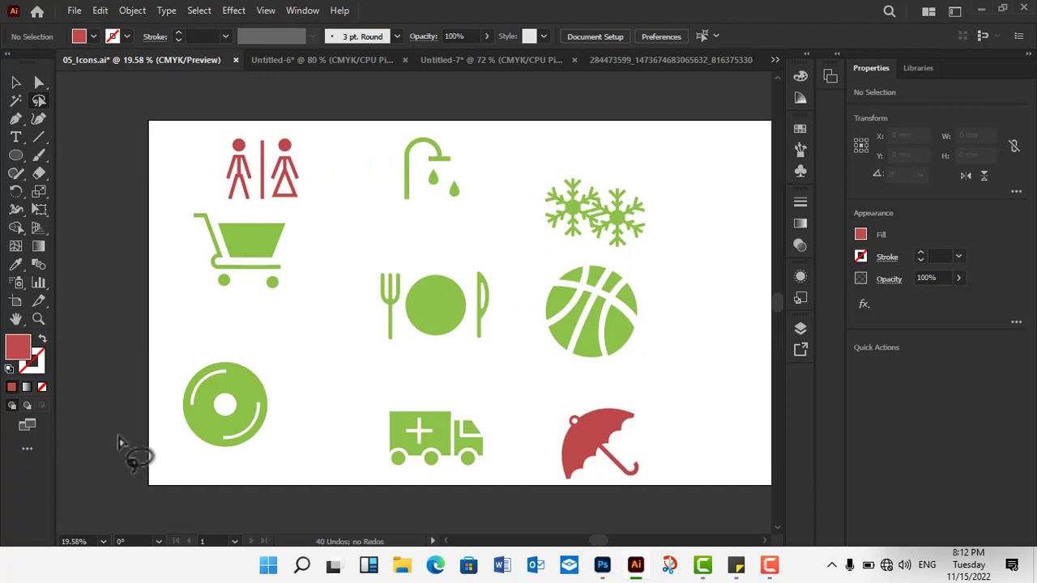
pyautogui.moveTo(224, 335)
pyautogui.mouseDown()
pyautogui.moveTo(306, 388)
pyautogui.moveTo(652, 194)
pyautogui.moveTo(377, 219)
pyautogui.moveTo(306, 278)
pyautogui.moveTo(287, 324)
pyautogui.moveTo(230, 342)
pyautogui.mouseUp()
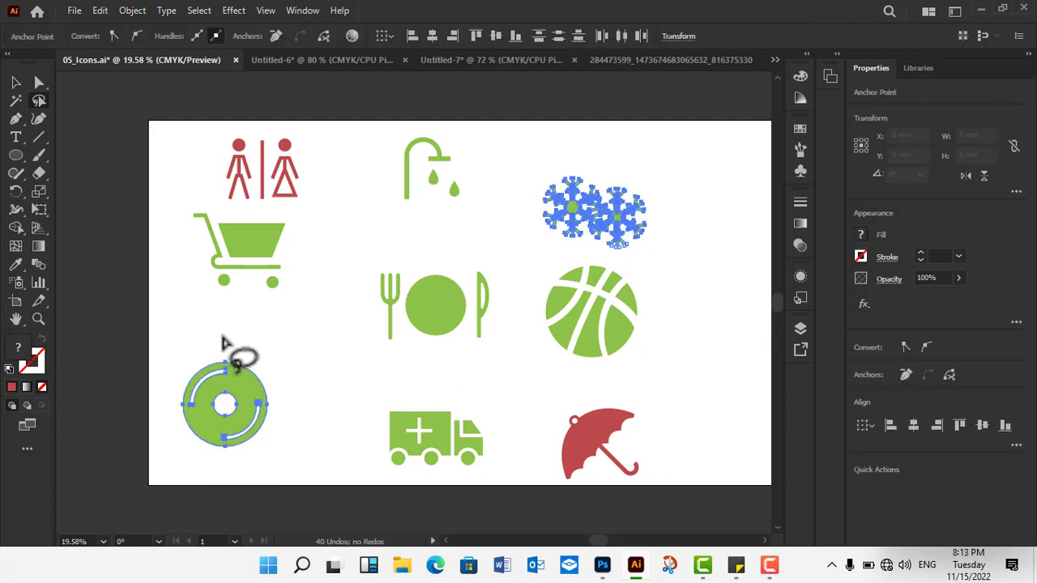
# Set the disc and snowflake fill to bright green 48E200, then deselect.
pyautogui.doubleClick(26, 351)
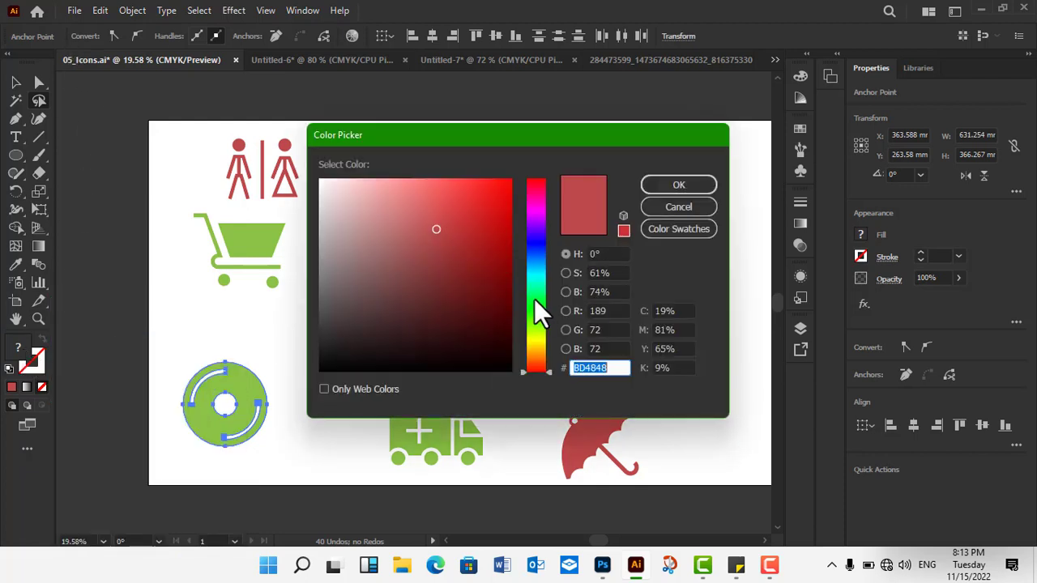
pyautogui.click(537, 318)
pyautogui.click(478, 207)
pyautogui.moveTo(479, 207); pyautogui.dragTo(521, 199)
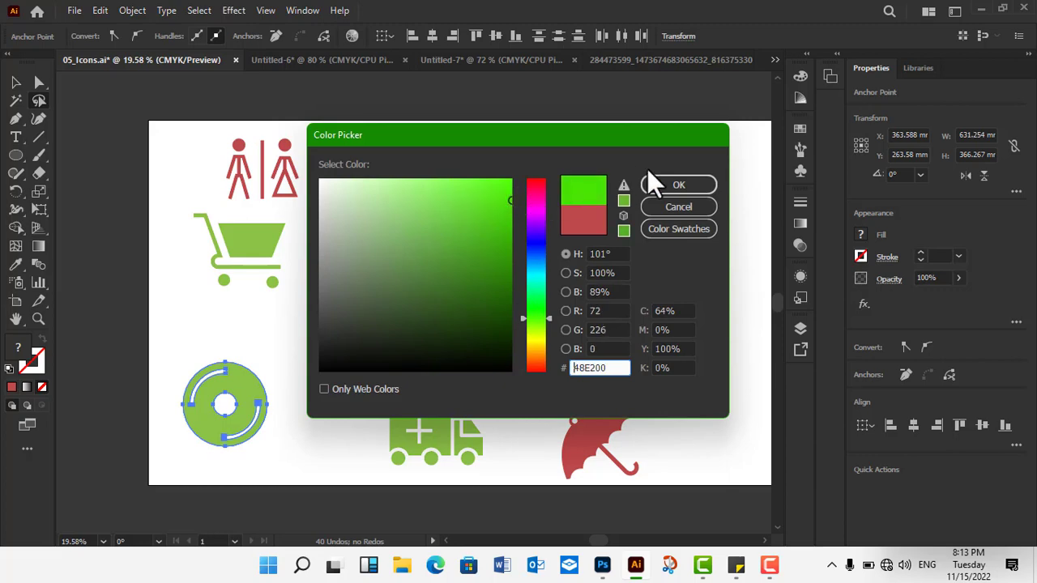
pyautogui.click(663, 186)
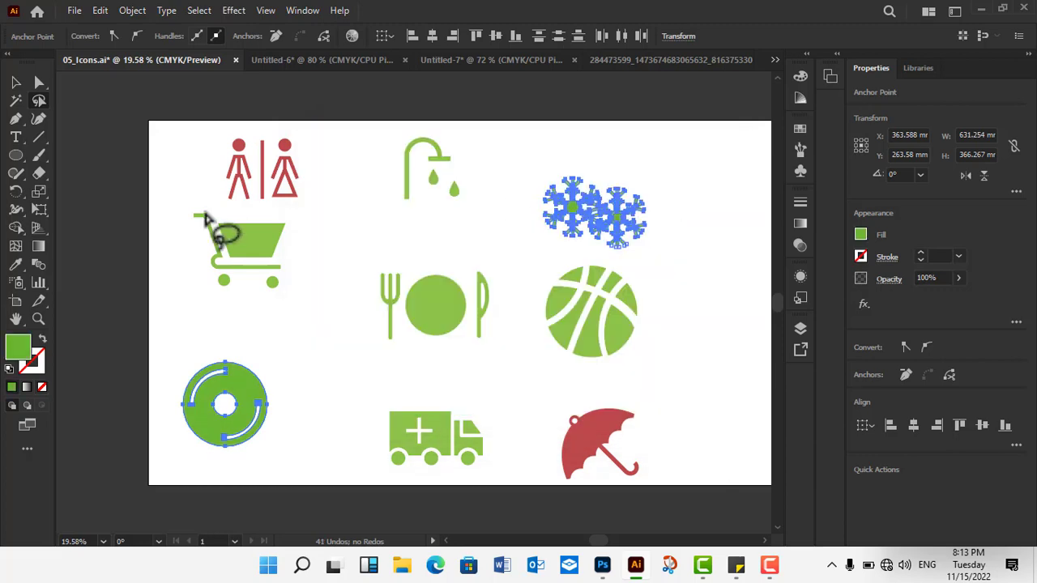
pyautogui.click(16, 82)
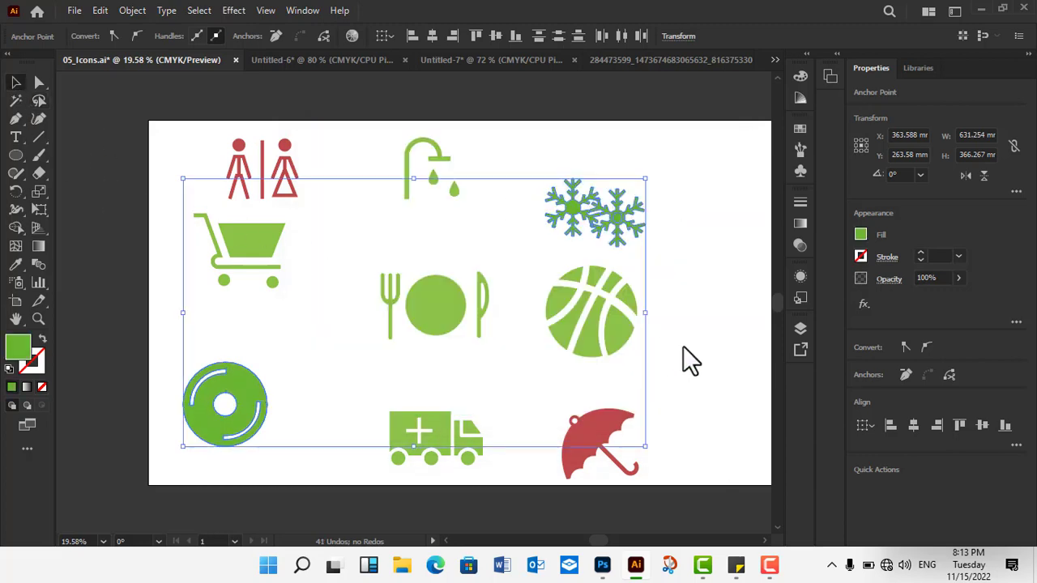
pyautogui.click(739, 367)
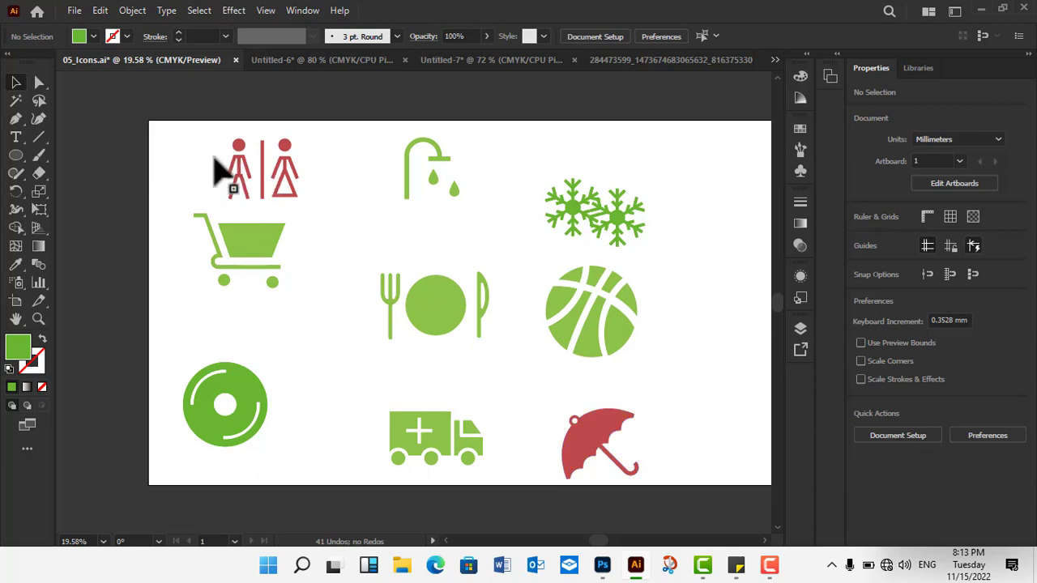
# Drag the cart's right-wheel anchor toward the plate icon and curve it with its handle.
pyautogui.click(40, 84)
pyautogui.click(251, 235)
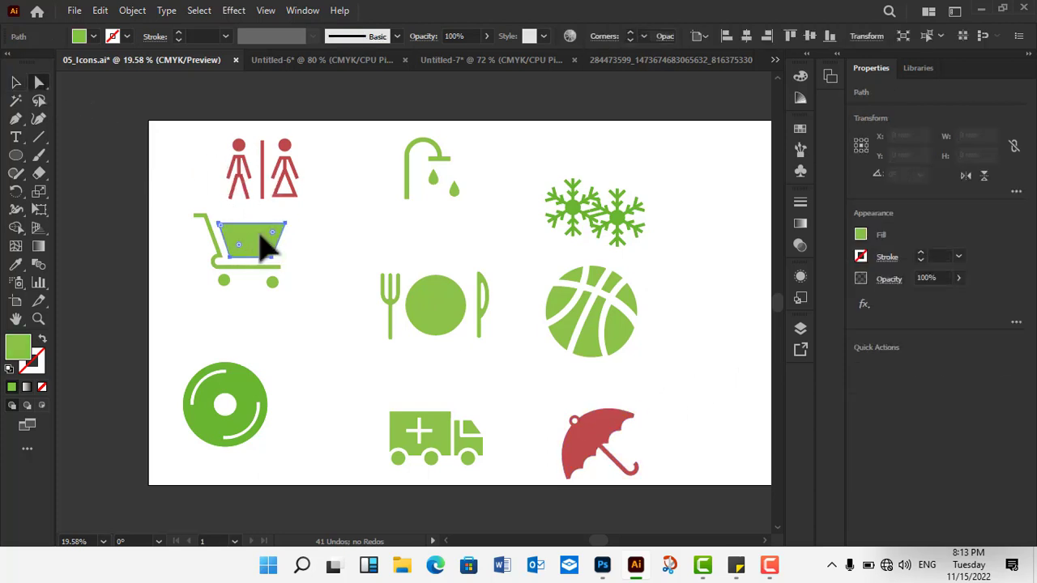
pyautogui.click(273, 212)
pyautogui.click(273, 281)
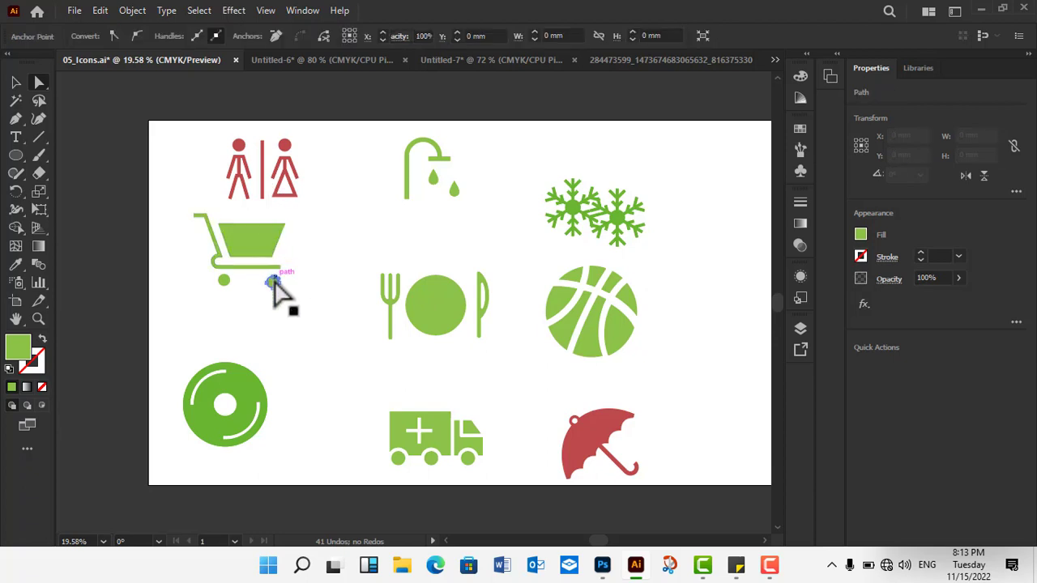
pyautogui.moveTo(273, 282); pyautogui.dragTo(359, 243)
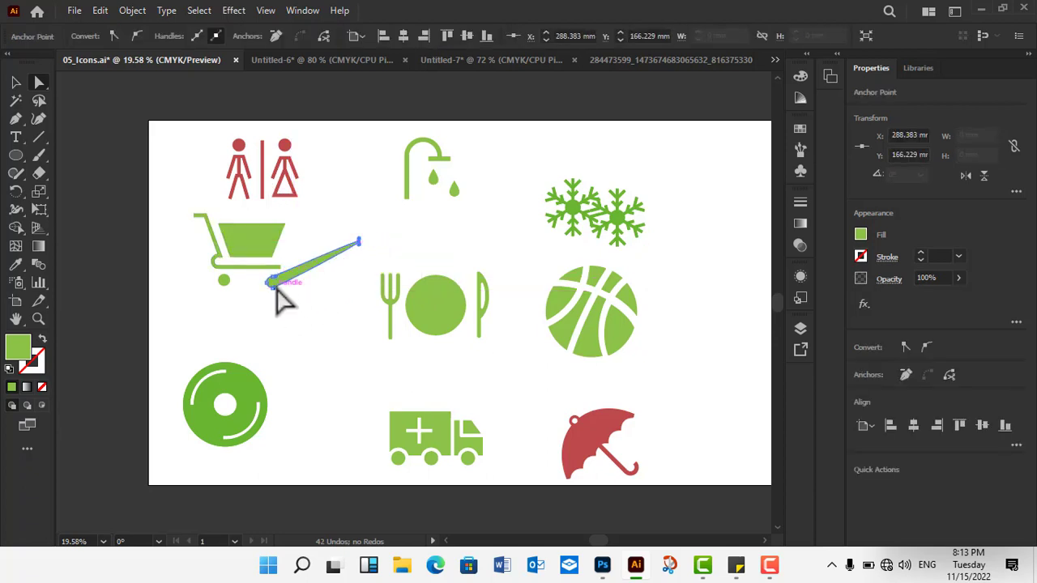
pyautogui.moveTo(287, 295)
pyautogui.mouseDown()
pyautogui.moveTo(300, 347)
pyautogui.moveTo(319, 293)
pyautogui.mouseUp()
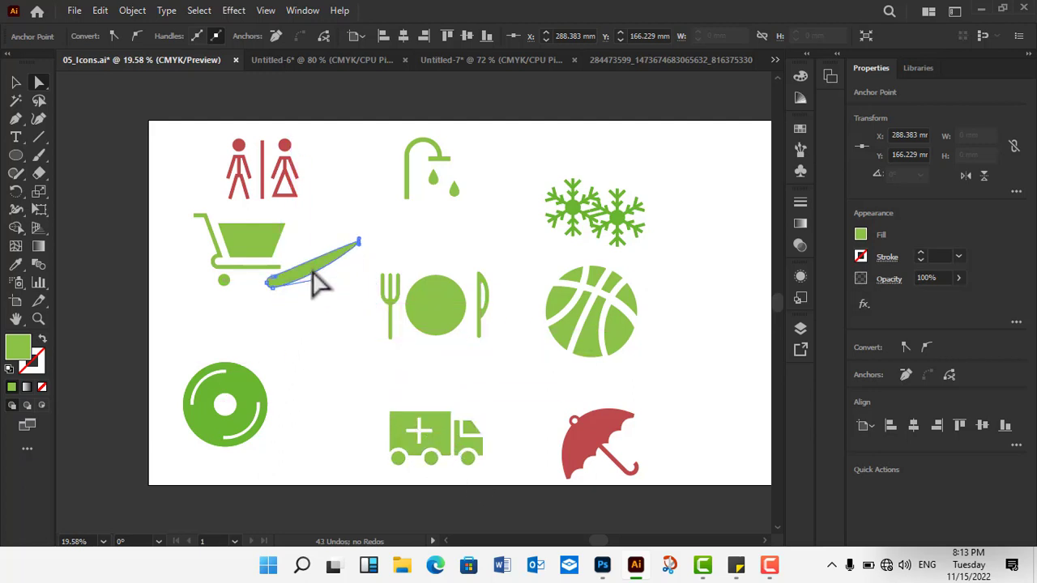